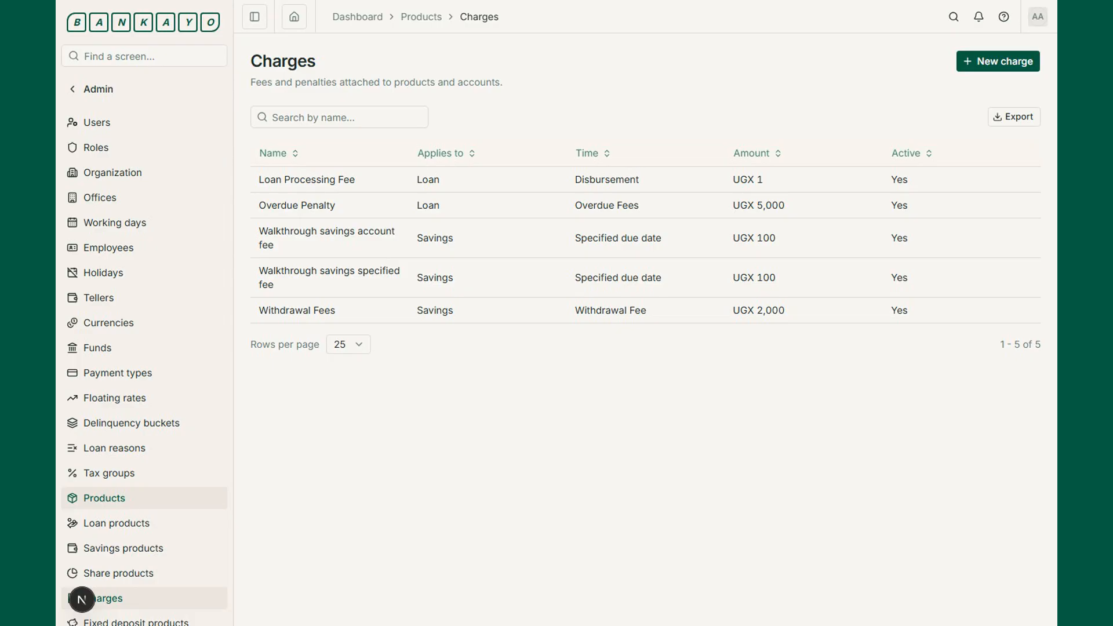
Filter the charges list by "Savings" and start a new charge that applies to Savings
text(Savings)
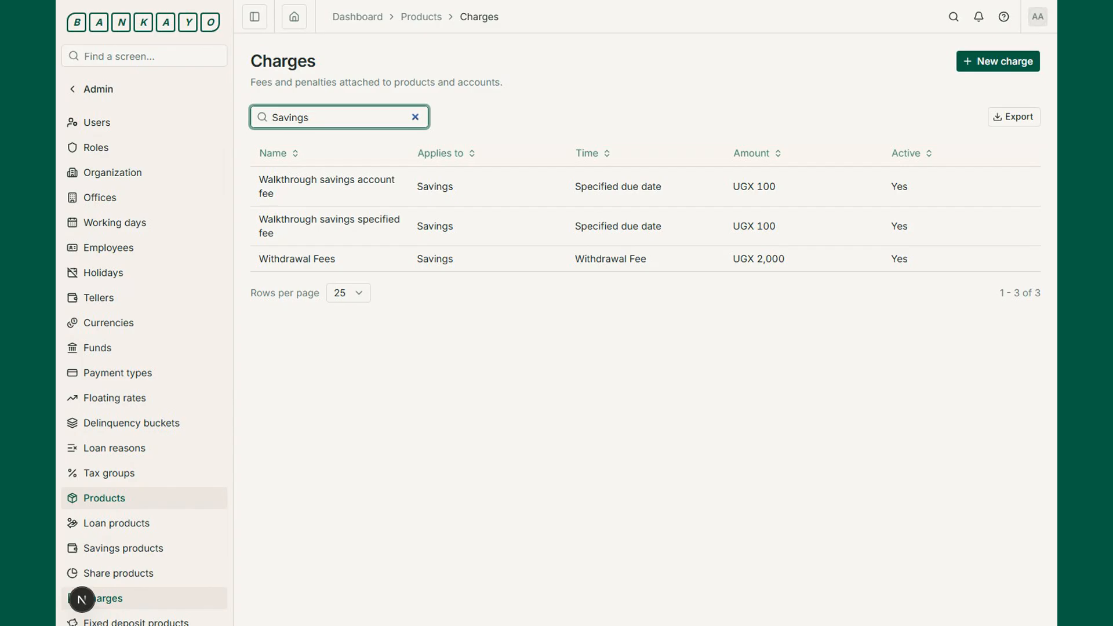
click(997, 61)
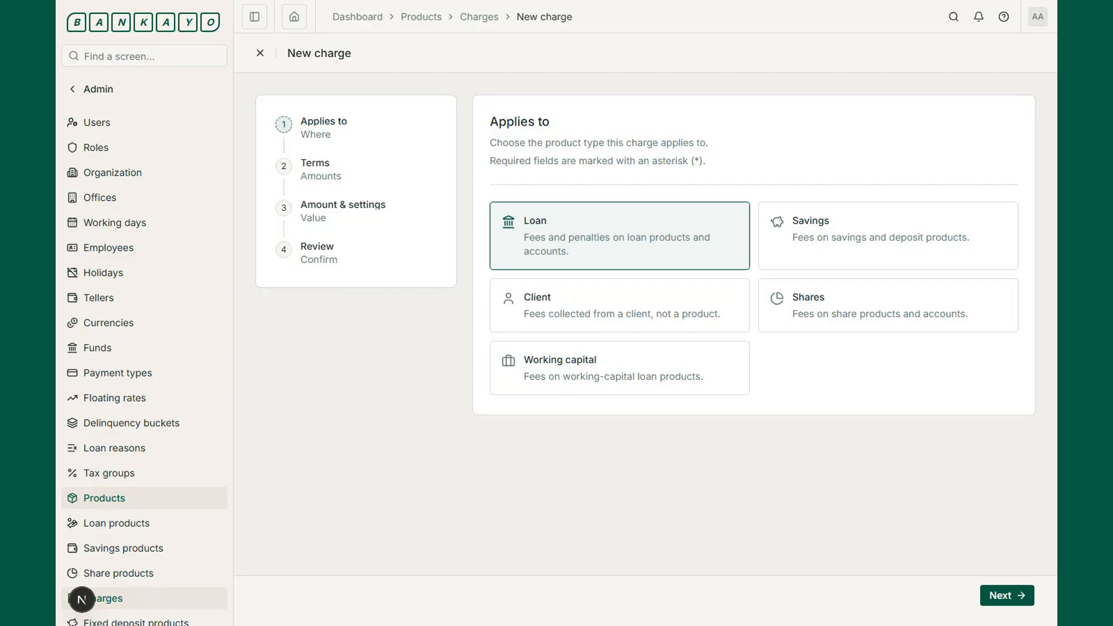
click(888, 236)
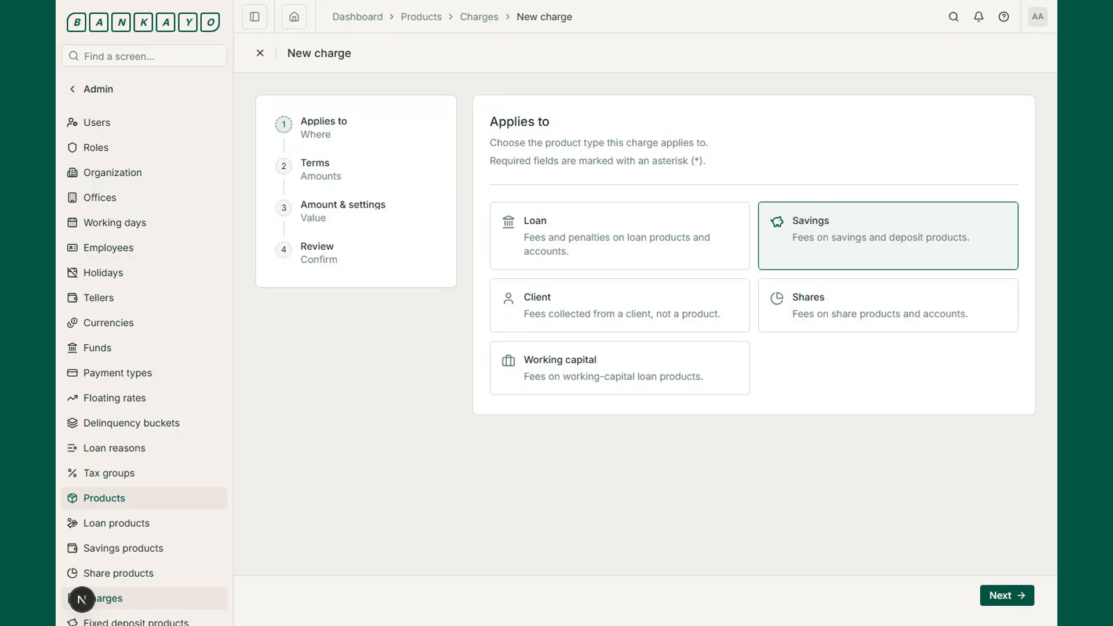
click(1007, 595)
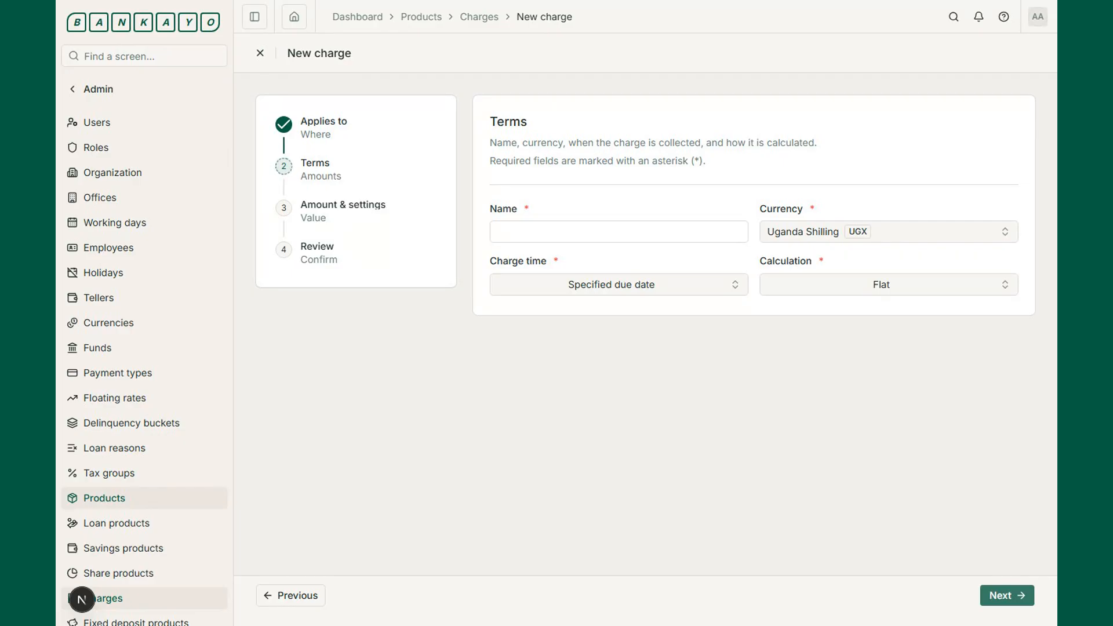
Name the charge "Walkthrough savings account fee" and check the available currencies, keeping Uganda Shilling
text(Walkthrough savings account fee)
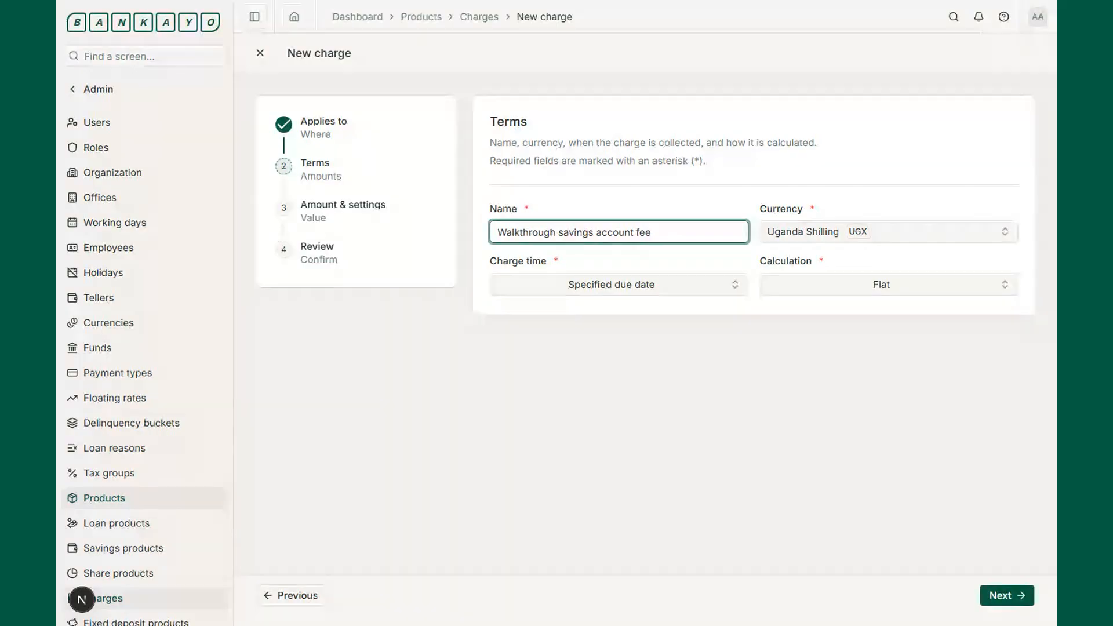
click(889, 231)
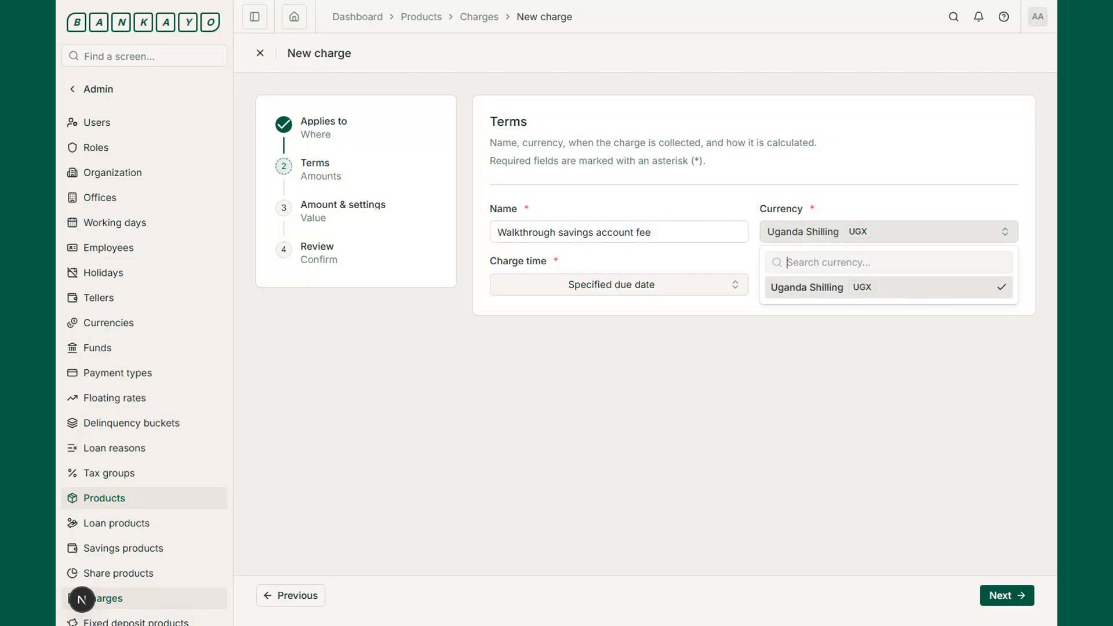
key(Escape)
Review the available charge times and select Specified due date
click(619, 285)
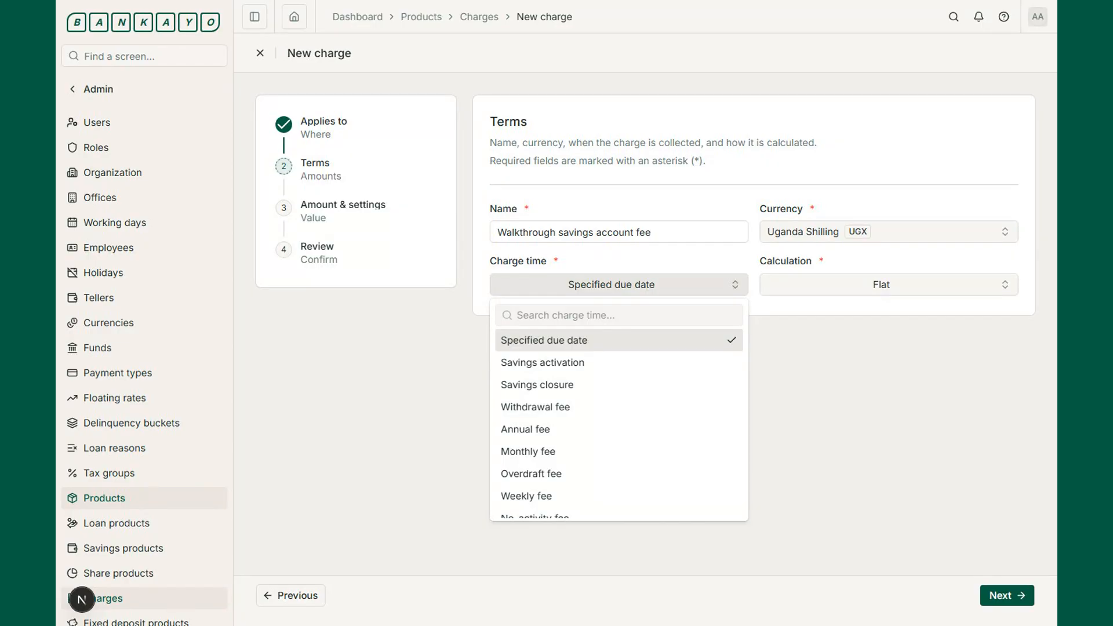
key(Escape)
click(618, 284)
click(618, 340)
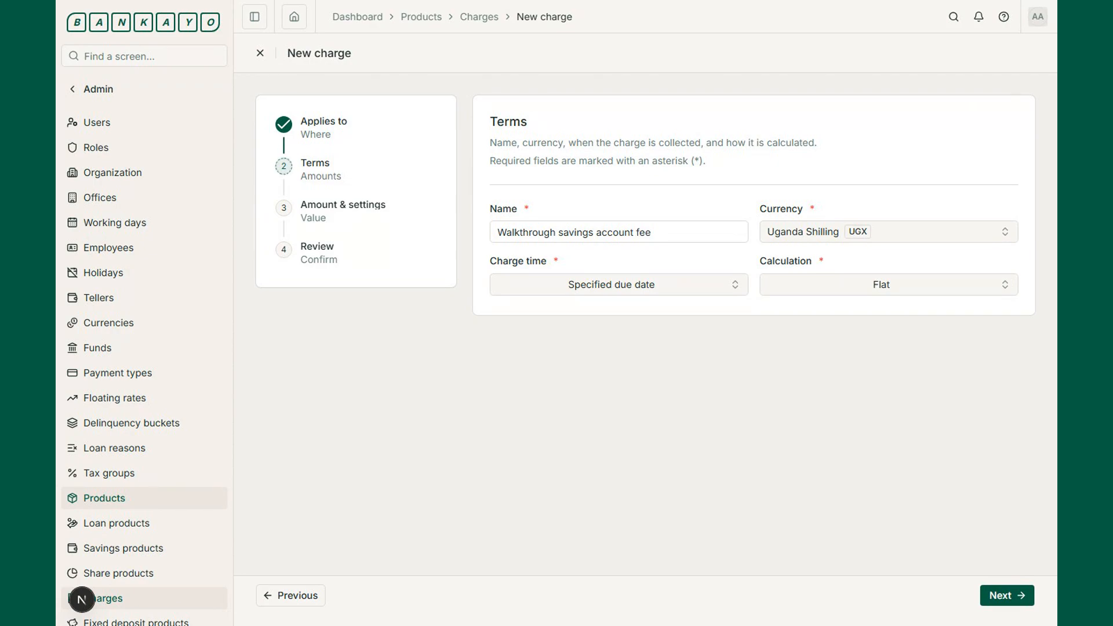
Try other charge times, ending with Withdrawal fee, and view the calculation options offered for it
click(619, 285)
click(618, 345)
click(618, 285)
click(618, 345)
click(618, 284)
text(Withdrawal fee)
key(Return)
click(888, 285)
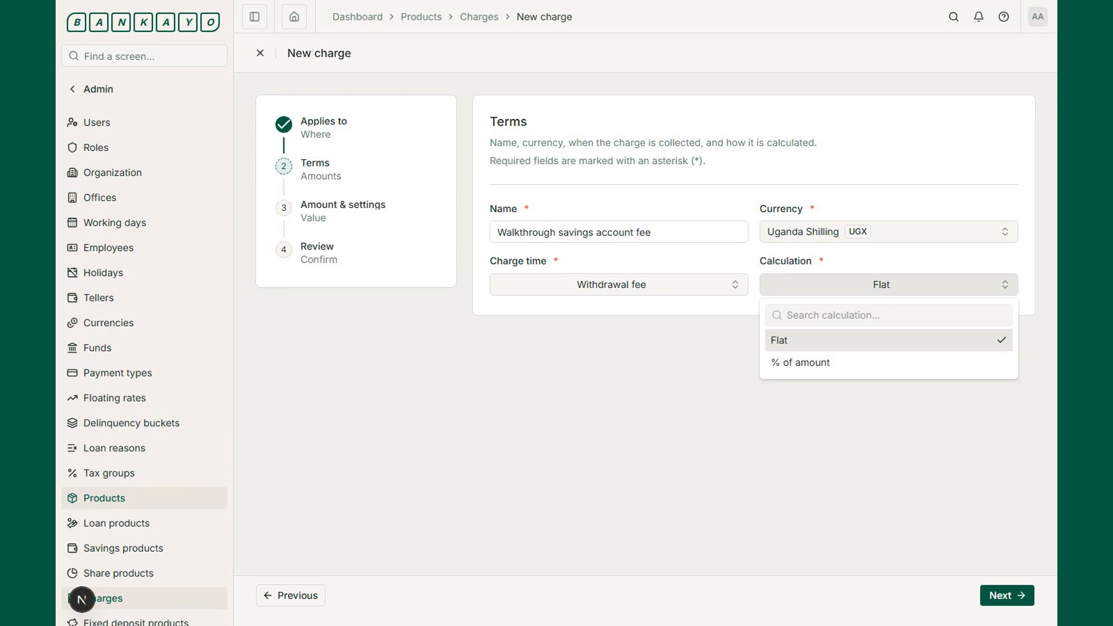
key(Escape)
Try the recurring charge times Annual fee, Monthly fee and Weekly fee to compare their schedule fields
click(618, 285)
text(Annual fee)
click(618, 338)
click(619, 285)
text(Monthly fee)
click(618, 337)
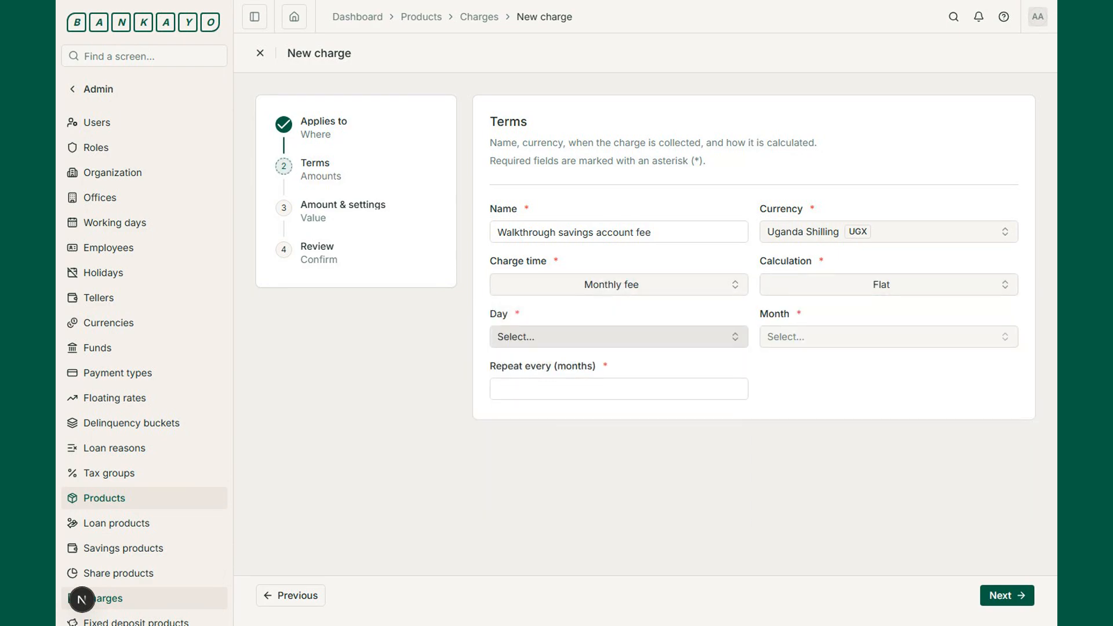
click(618, 285)
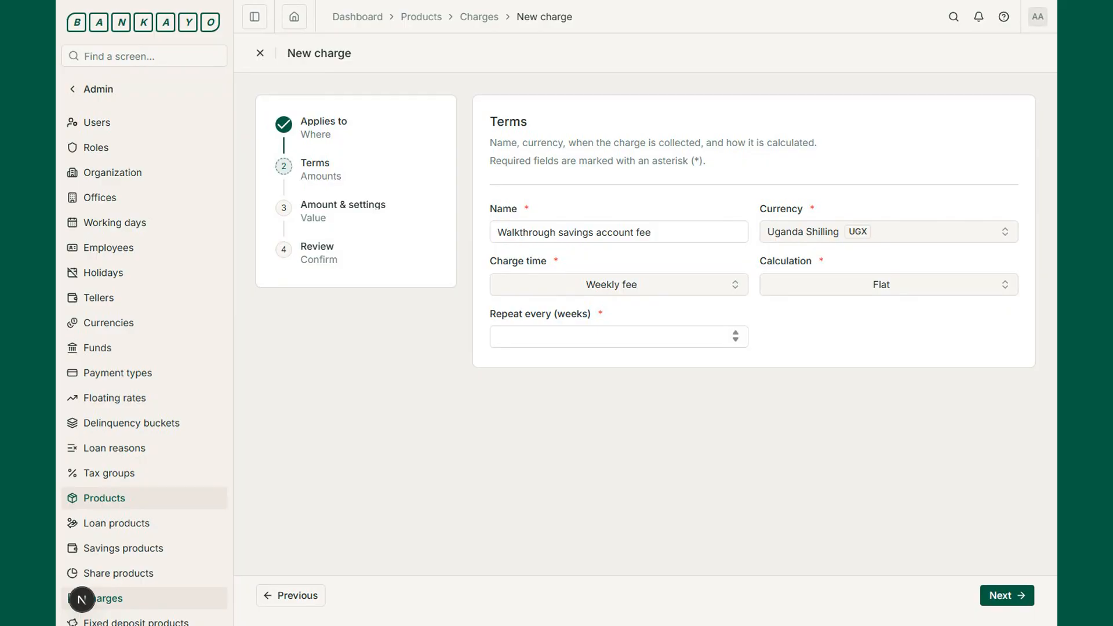
Try the charge times Overdraft fee and No-activity fee, and view the calculation options for the latter
click(619, 285)
text(Overdraft fee)
key(Return)
click(618, 284)
text(No-activity fee)
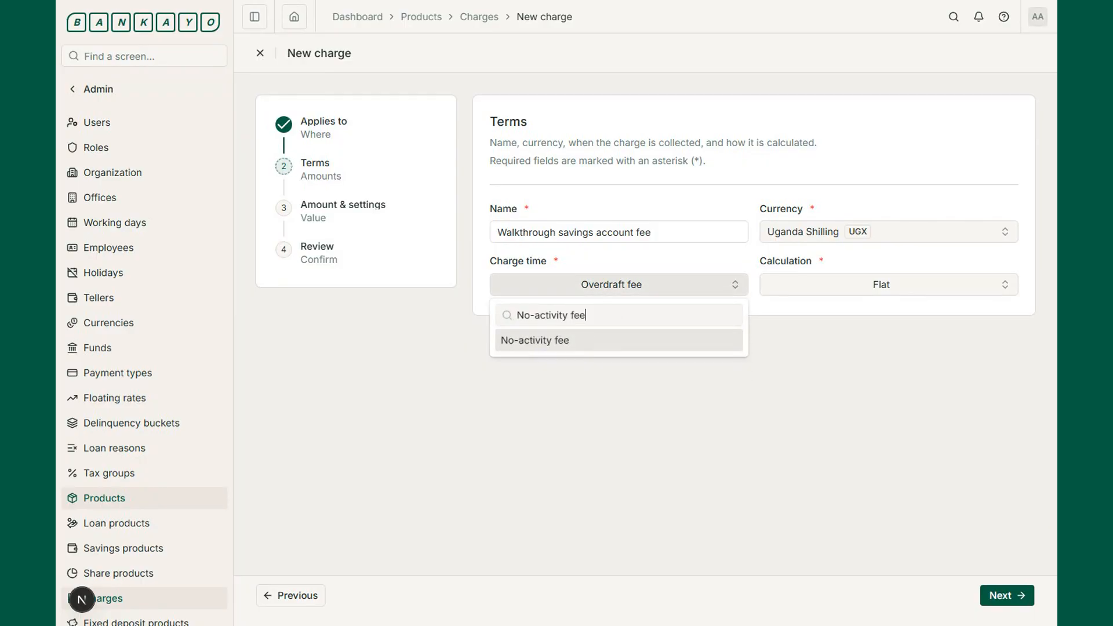
key(Return)
click(888, 284)
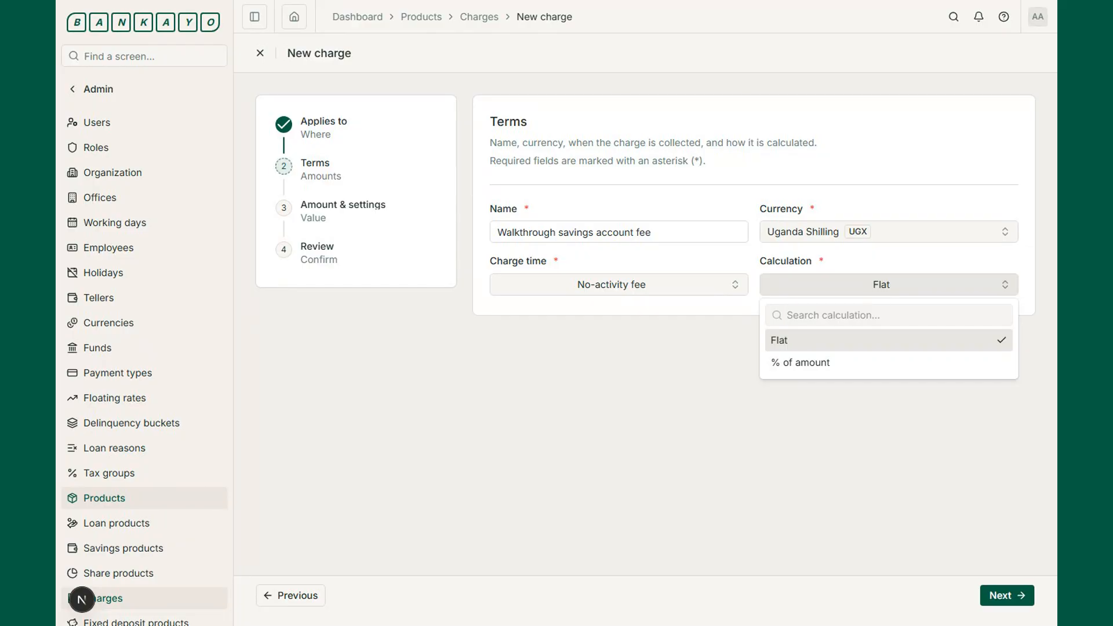
key(Escape)
Set the charge time to Specified due date and the calculation to Flat
click(618, 284)
text(Specified due date)
click(618, 340)
click(888, 285)
text(Flat)
click(888, 340)
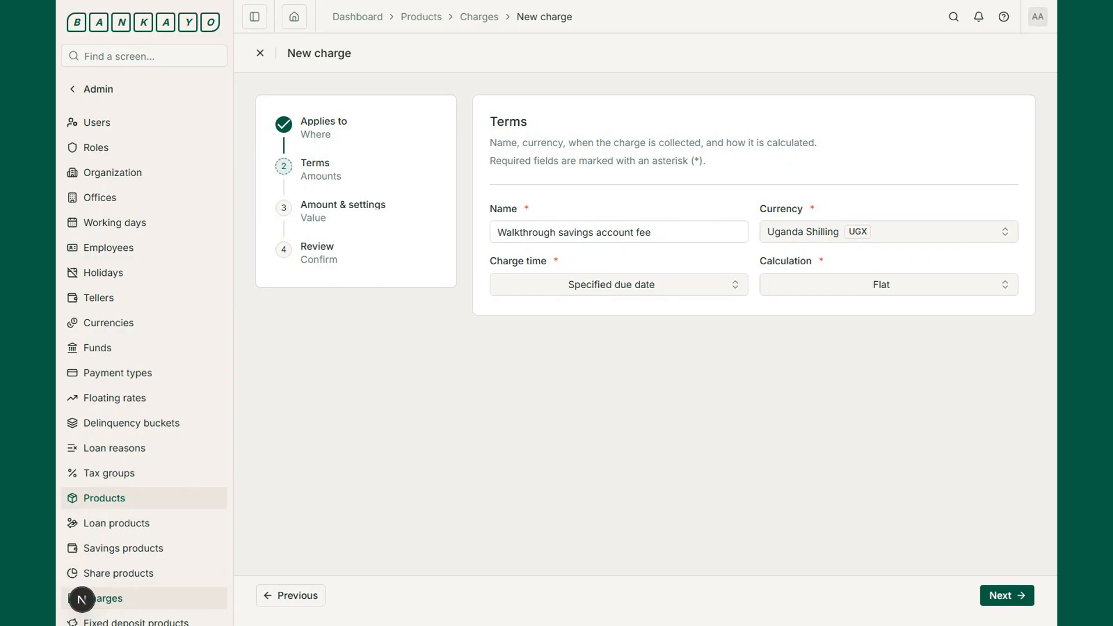
Set the charge amount to UGX 100 and proceed to the review
click(1007, 595)
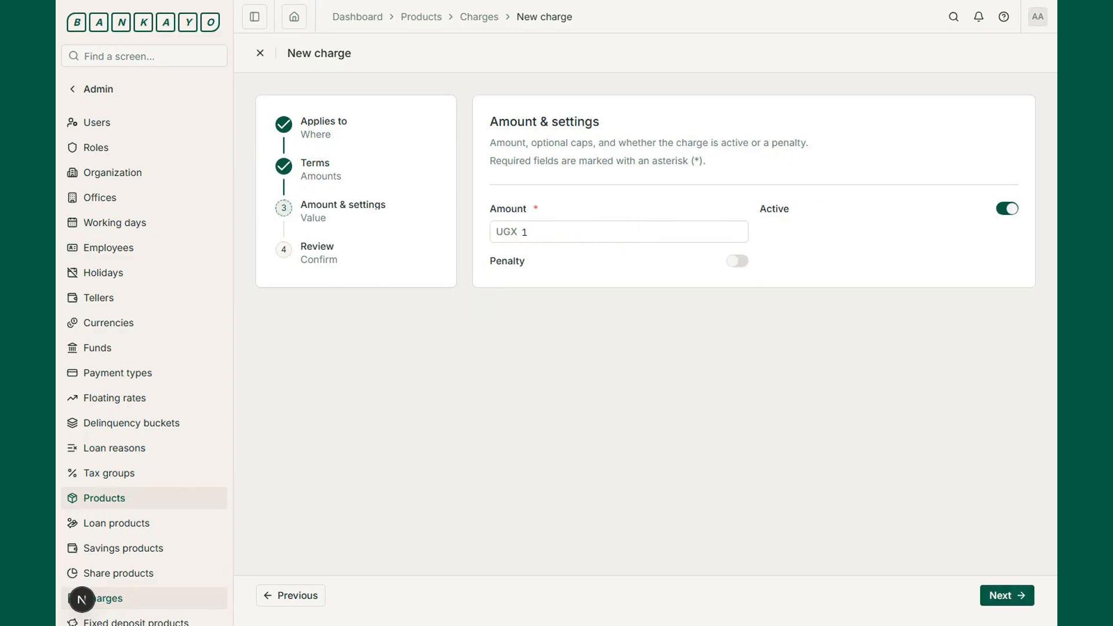
click(618, 232)
text(00)
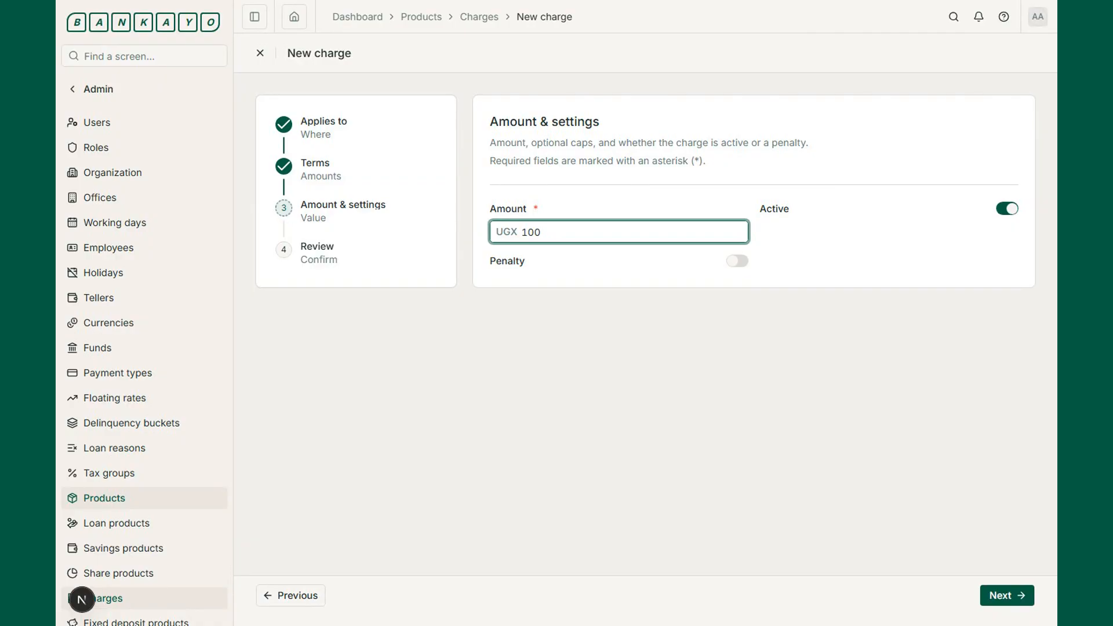
key(Return)
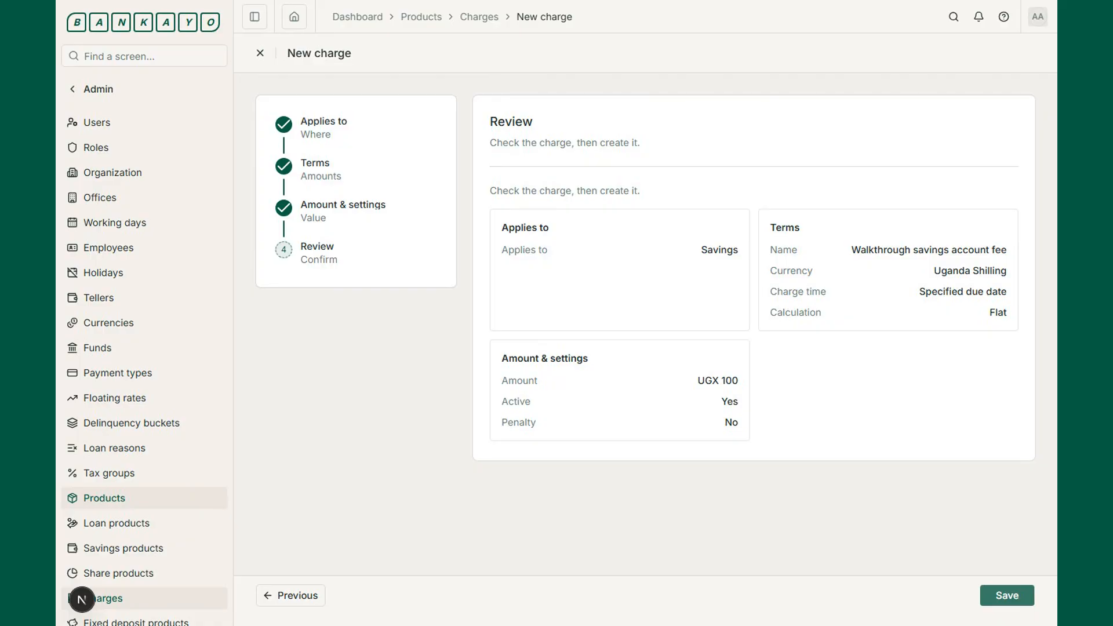
Save the new charge and open its record from the charges list
click(1006, 595)
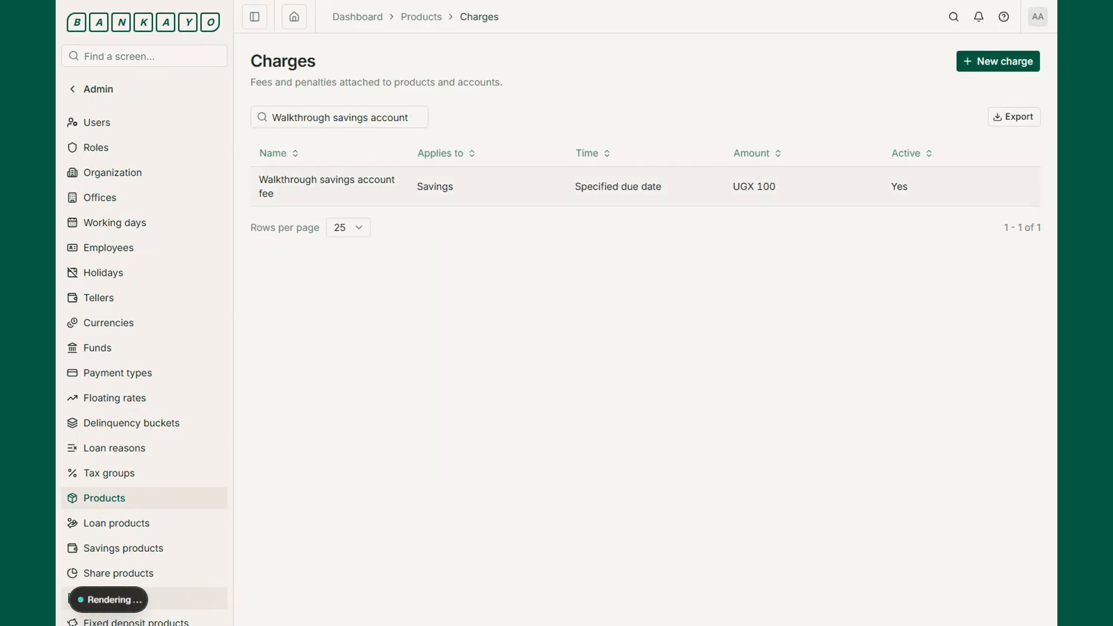
click(327, 186)
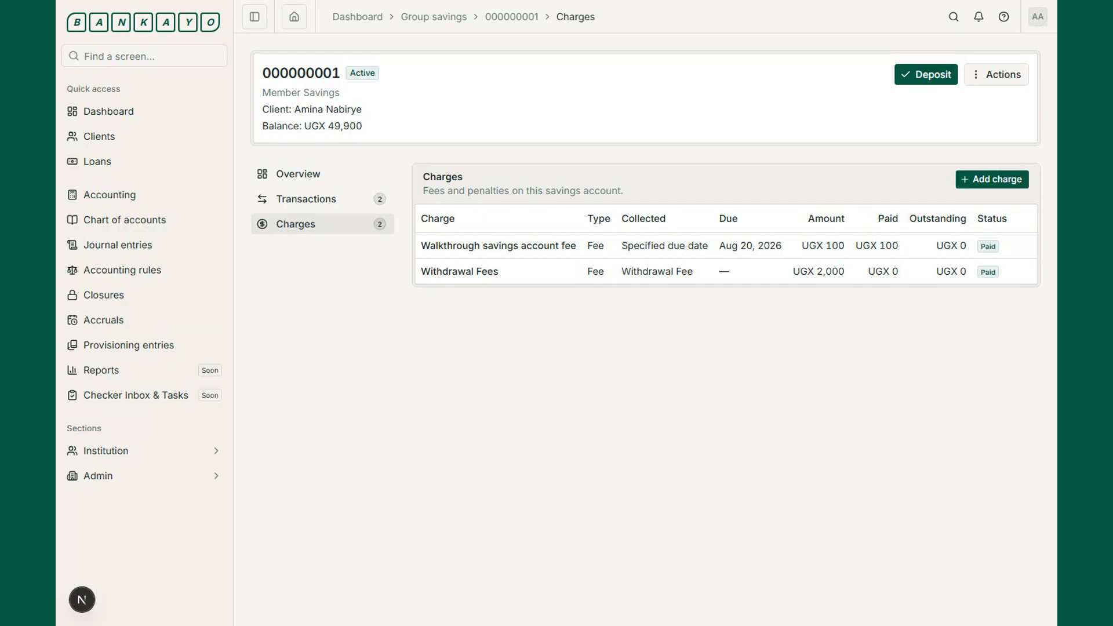
Add the Walkthrough savings account fee of UGX 100 to the savings account, due Aug 20, 2026
click(991, 179)
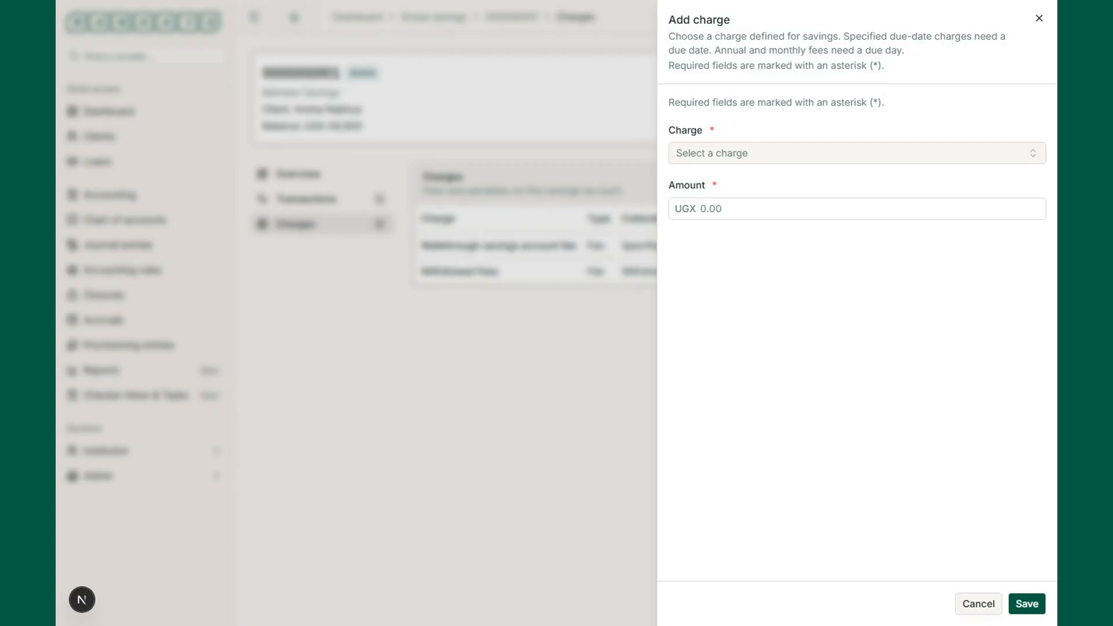
click(856, 153)
click(856, 209)
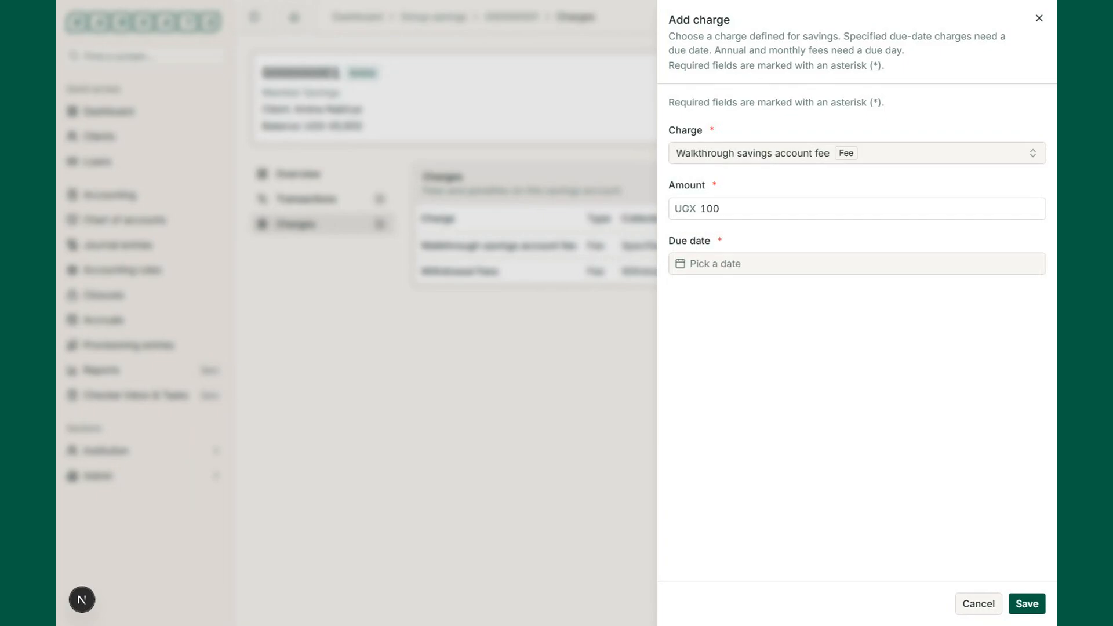
click(856, 264)
click(762, 417)
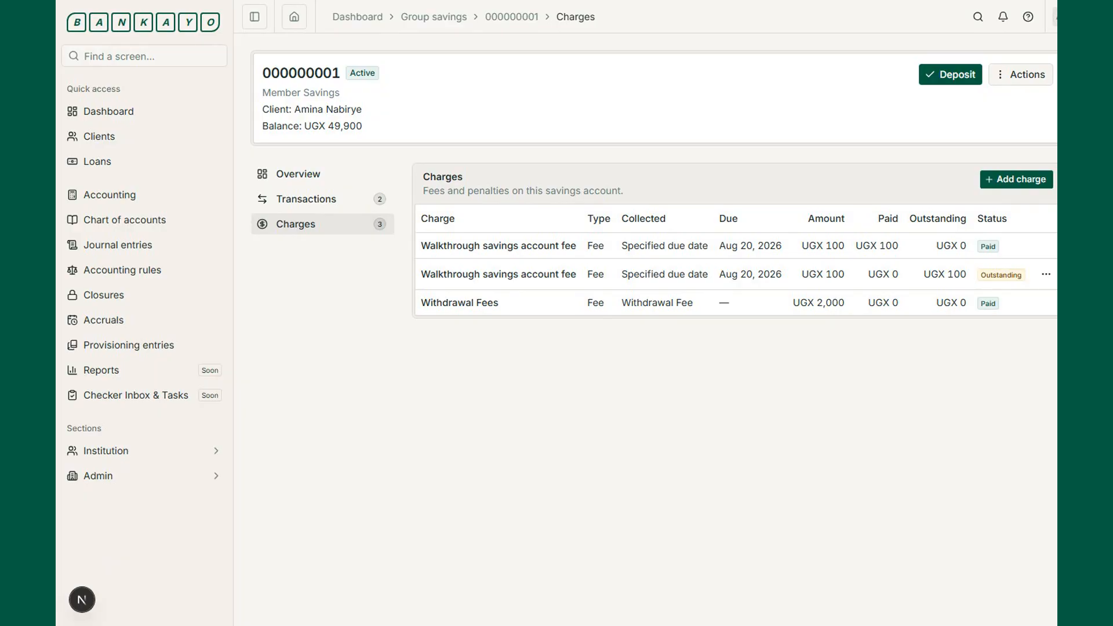
Pay the outstanding Walkthrough savings account fee of UGX 100 with payment date Aug 20, 2026
click(1046, 274)
click(1011, 299)
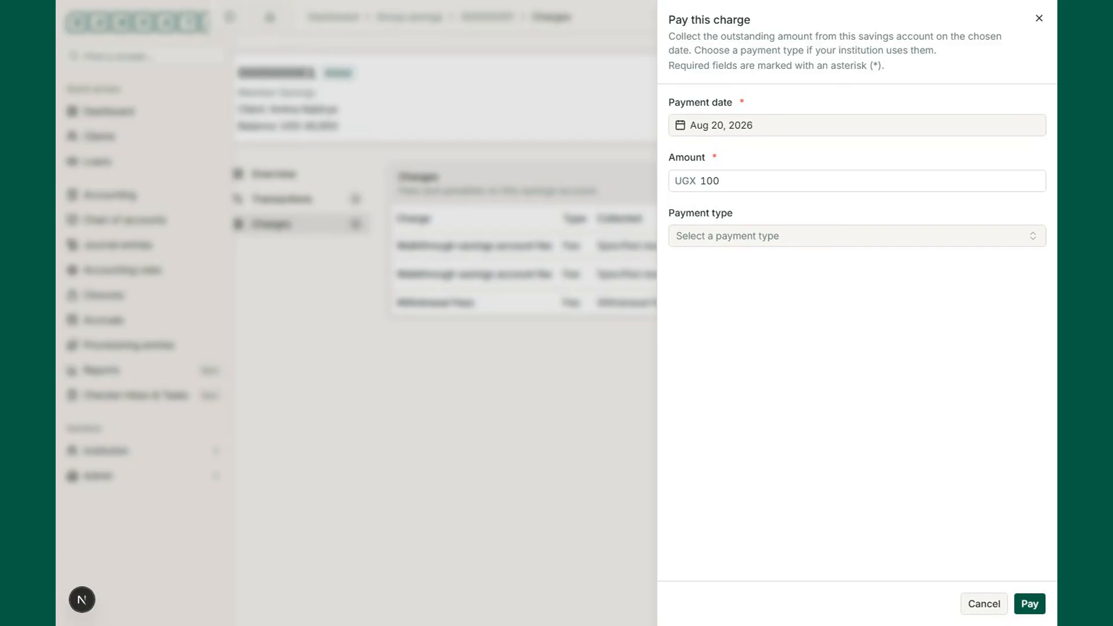
click(1030, 603)
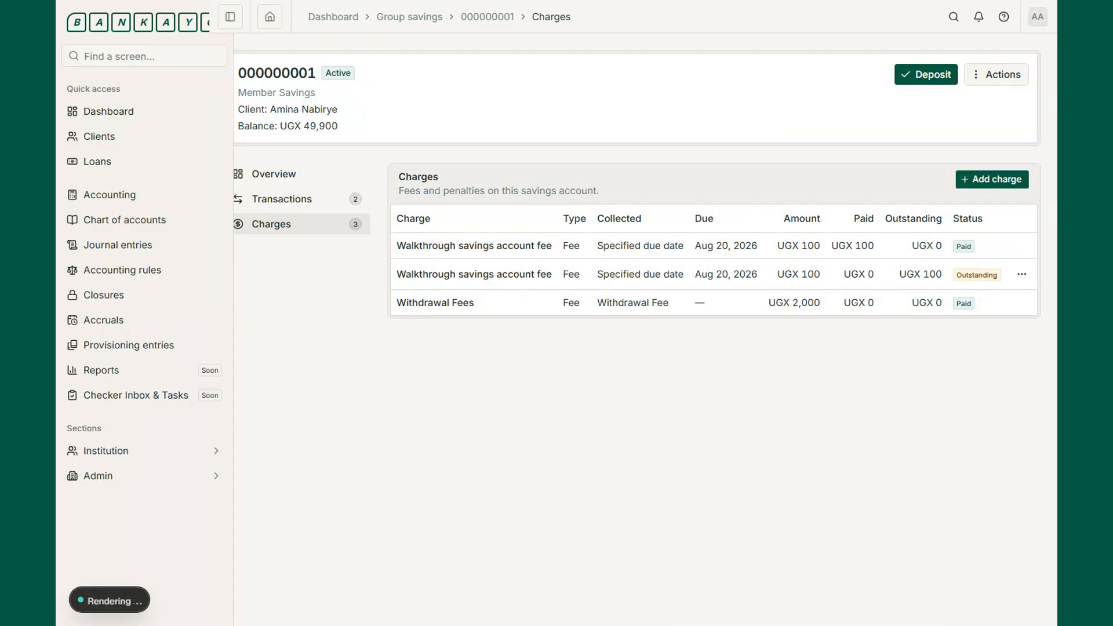